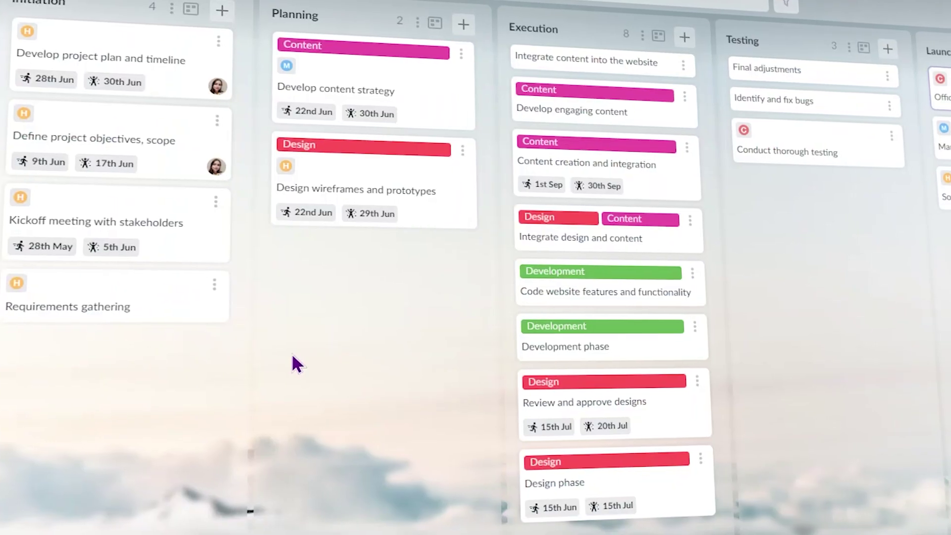
# Move Requirements gathering into Planning and show the EcoWorld Website Launch board's To Do list
pyautogui.moveTo(114, 305); pyautogui.dragTo(376, 263)
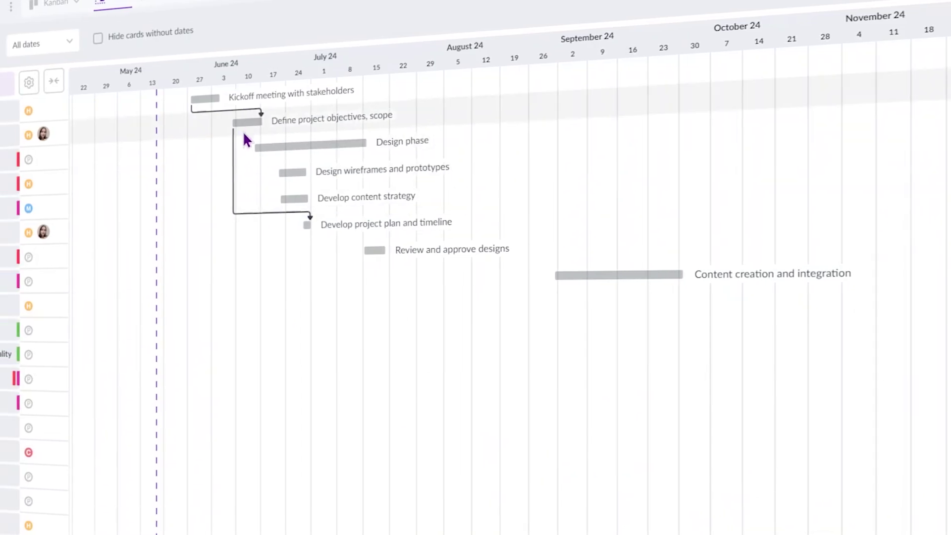
pyautogui.moveTo(274, 122)
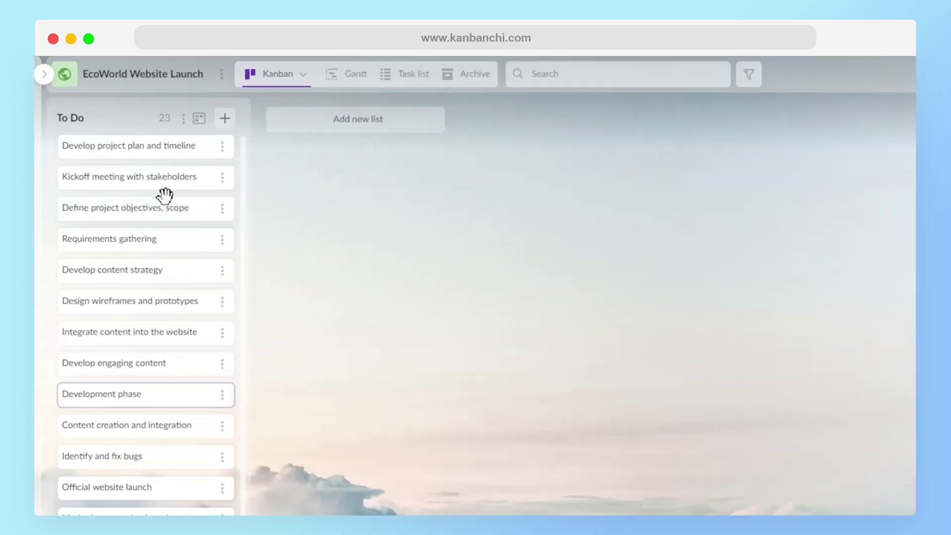
# Set both the project plan card and the Requirements gathering card to Critical priority
pyautogui.click(185, 149)
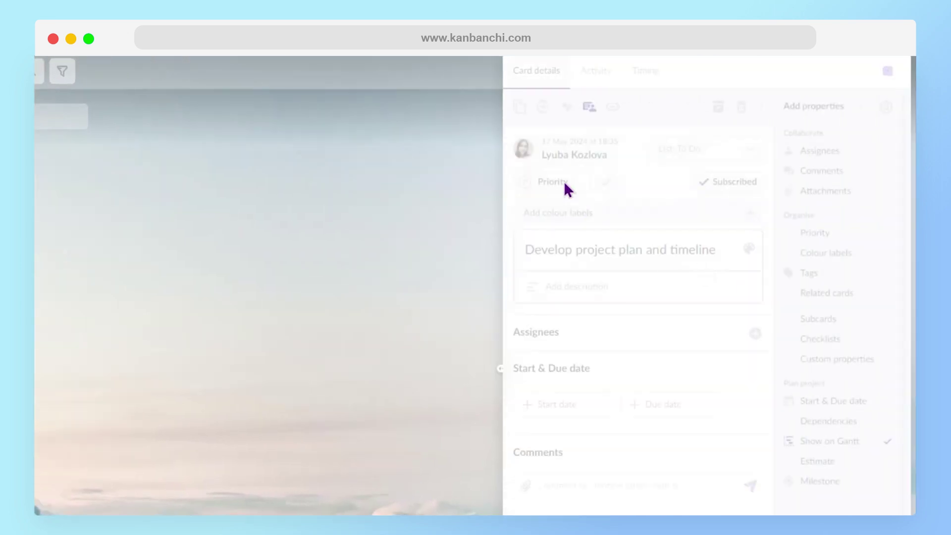
pyautogui.click(565, 184)
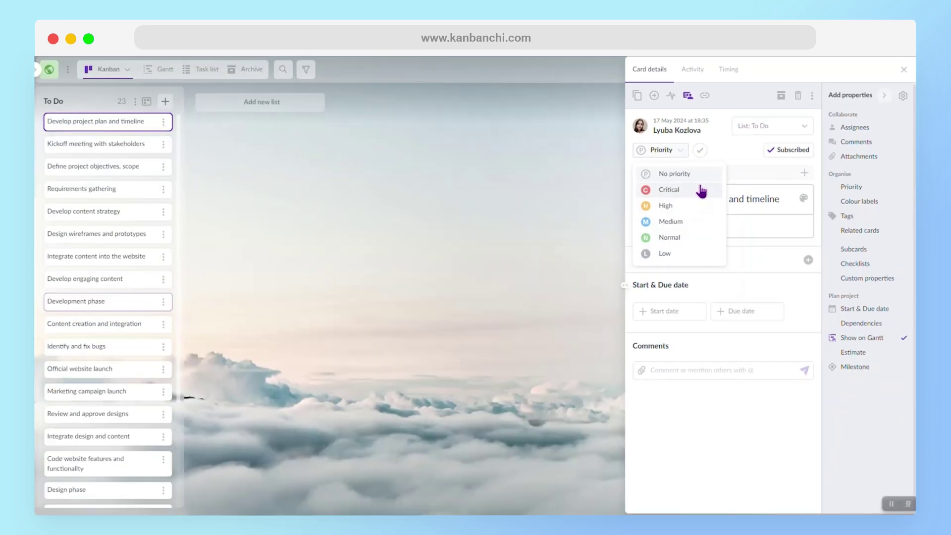
pyautogui.click(610, 237)
pyautogui.click(89, 211)
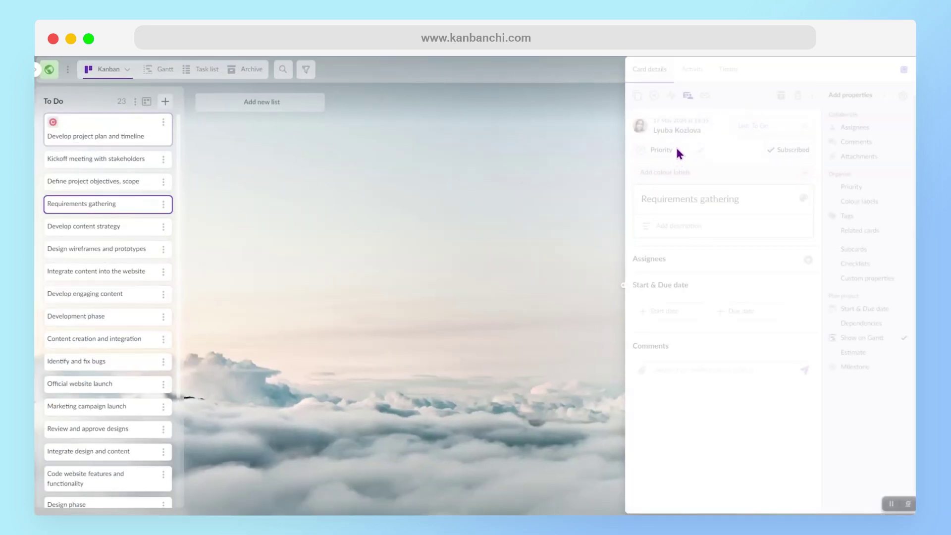
pyautogui.click(677, 150)
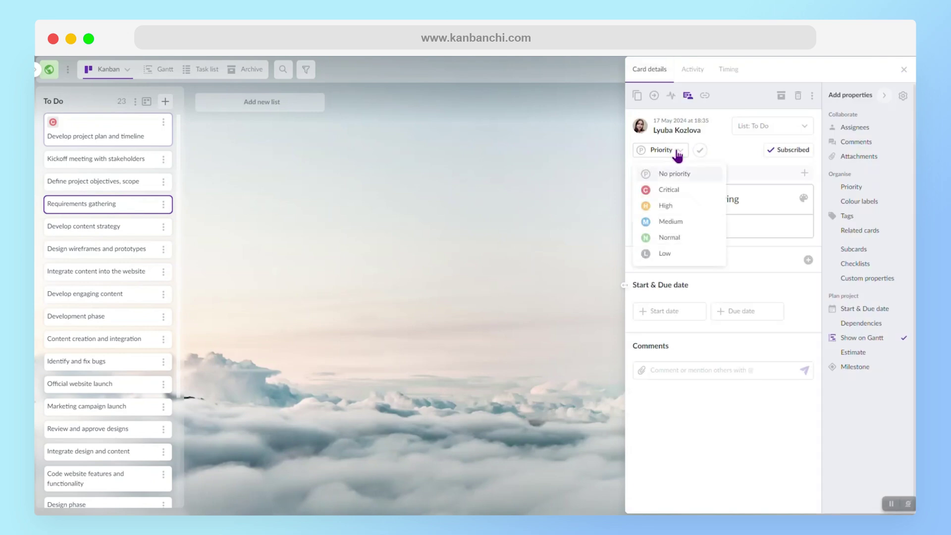
pyautogui.click(681, 186)
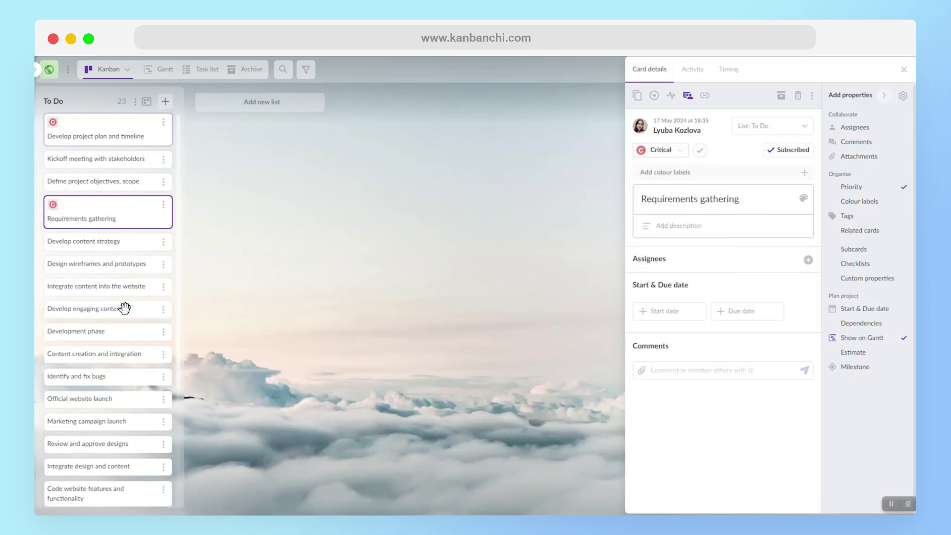
# Set Develop engaging content to High priority, then bring up the Design wireframes and prototypes card
pyautogui.click(124, 307)
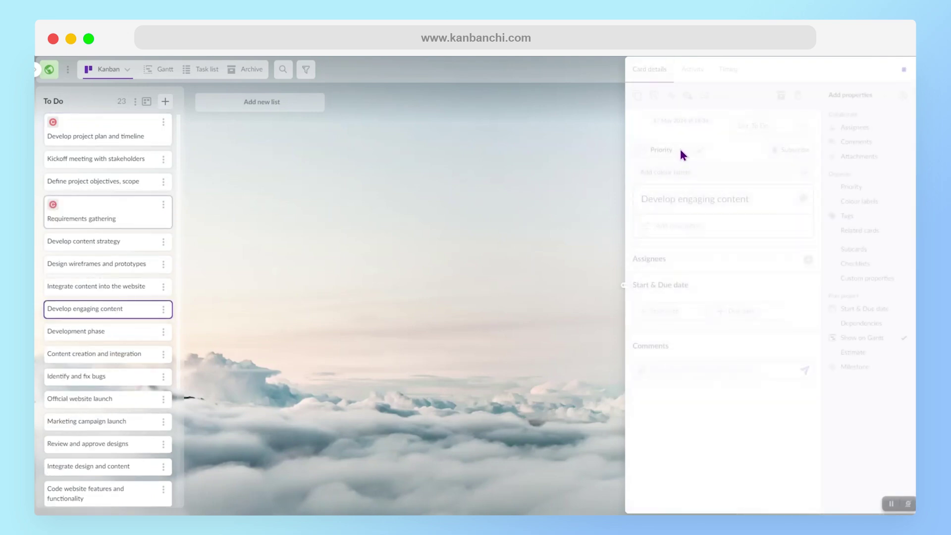
pyautogui.click(672, 151)
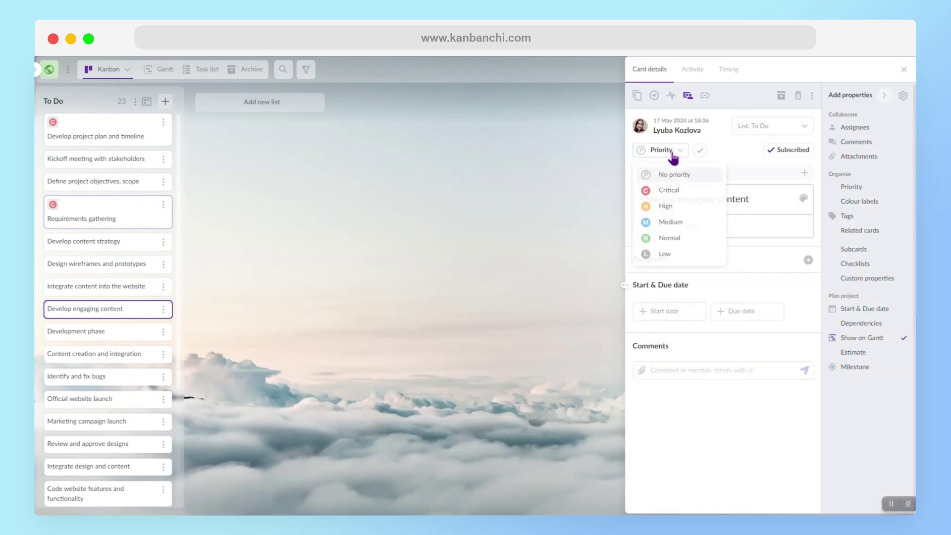
pyautogui.click(673, 206)
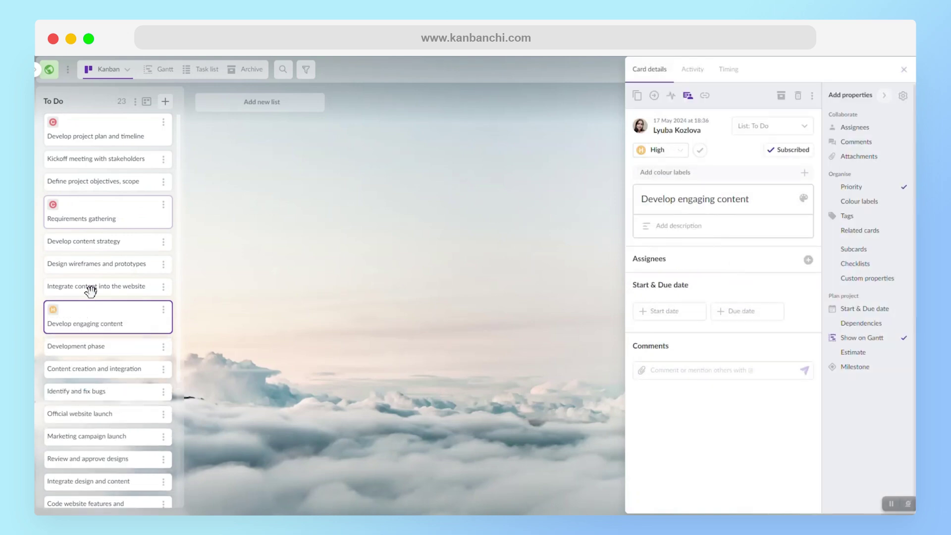
pyautogui.click(110, 266)
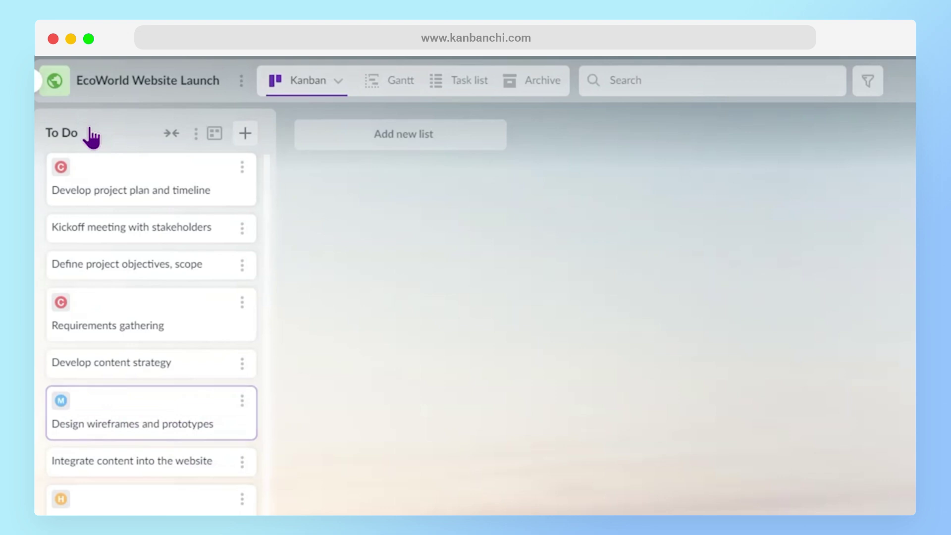
# Switch on the Cards sorting toggle in the To Do list's settings
pyautogui.click(92, 136)
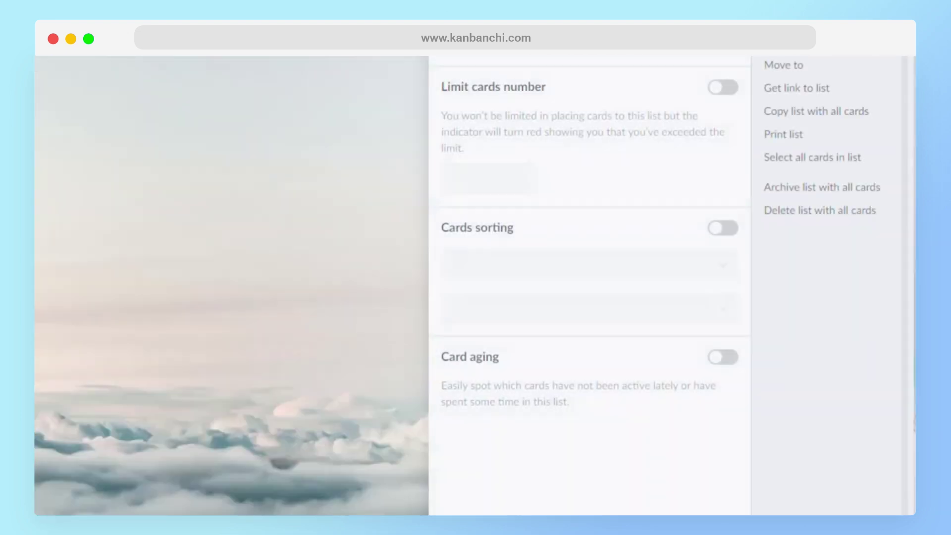
pyautogui.click(723, 229)
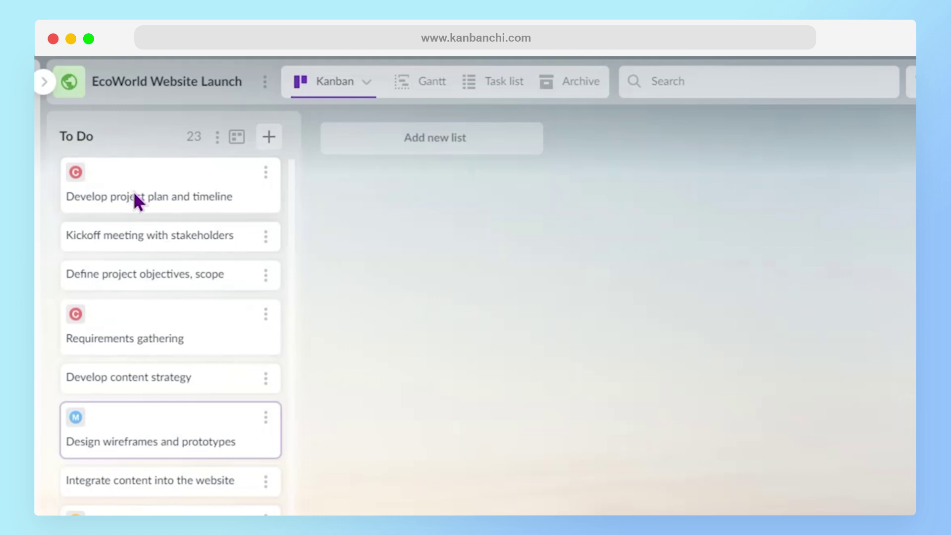
# Give the Kickoff meeting with stakeholders card a start and due date of 5 June
pyautogui.click(133, 193)
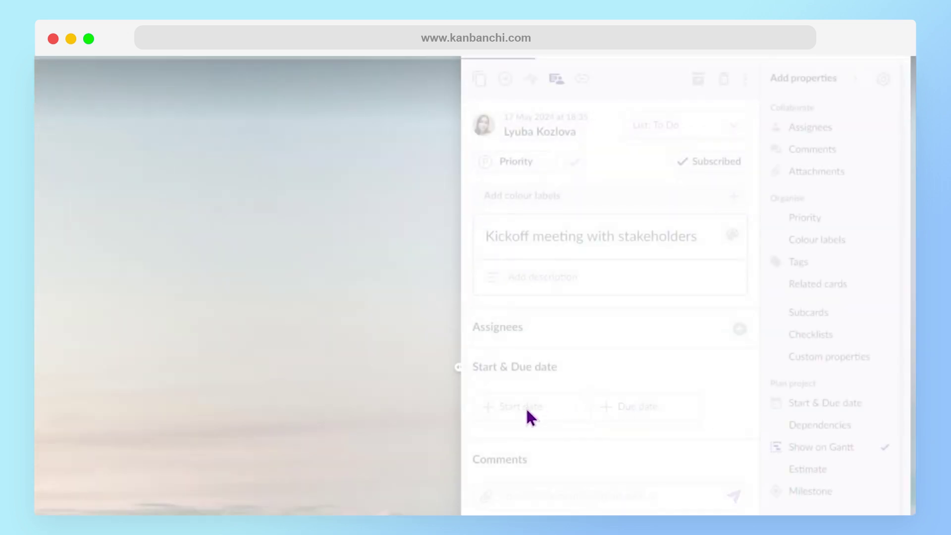
pyautogui.click(525, 407)
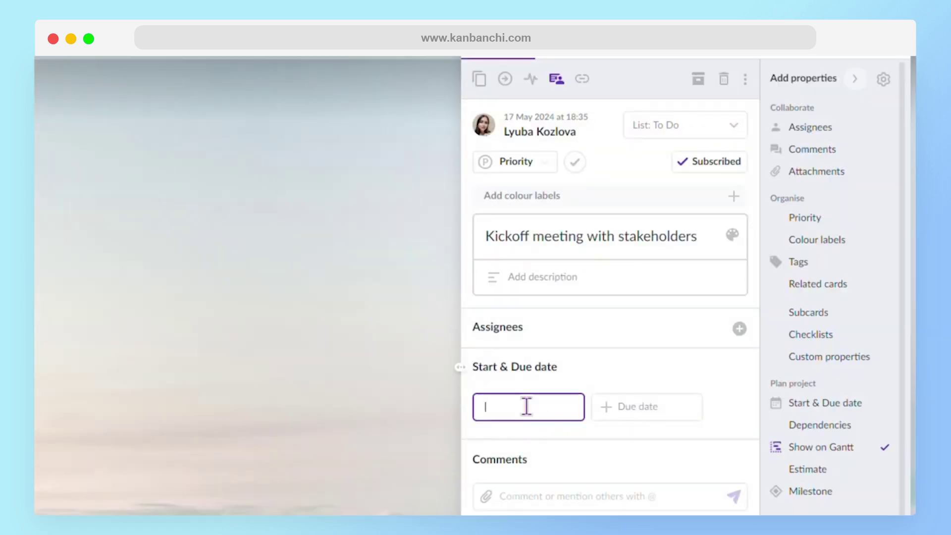
pyautogui.click(629, 317)
pyautogui.click(626, 415)
pyautogui.click(629, 317)
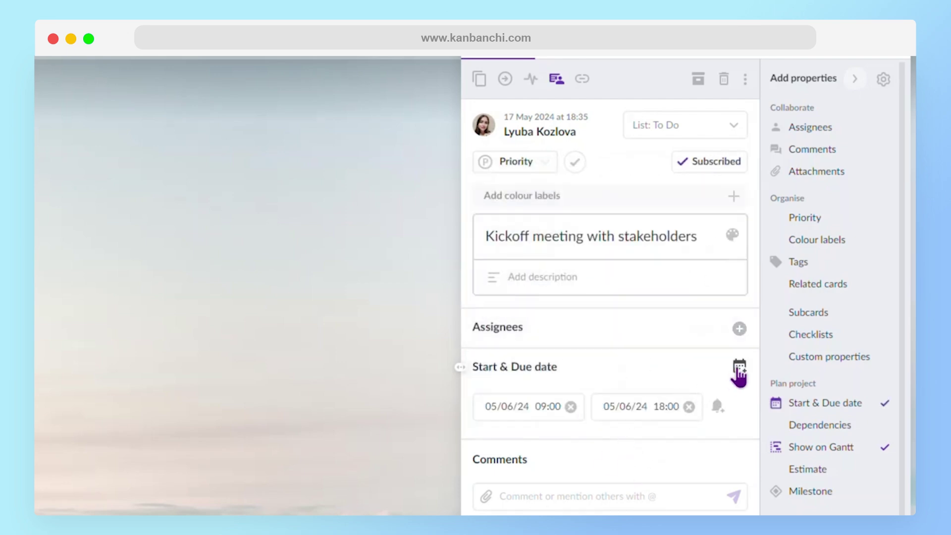
pyautogui.scroll(-3, 738, 376)
# Add the meeting's entire start-to-due period to the primary calendar
pyautogui.click(738, 222)
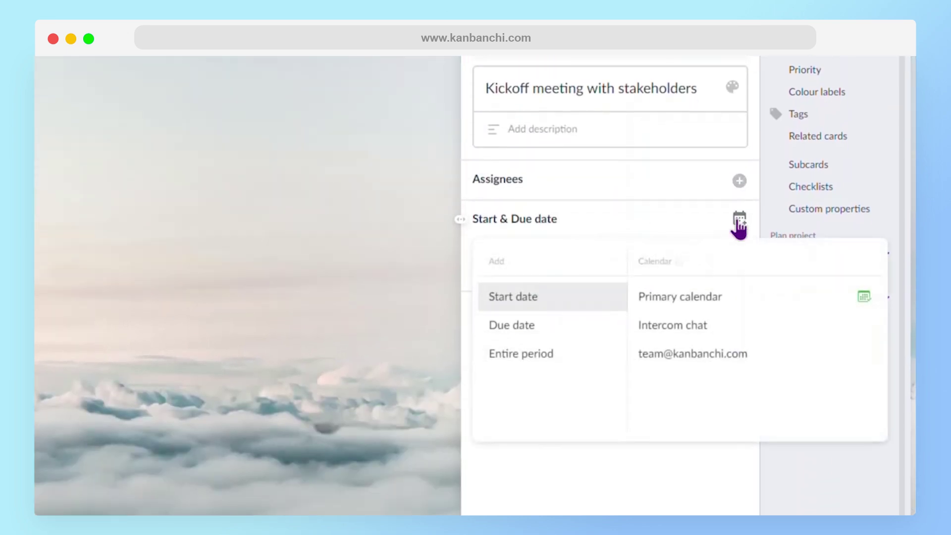
pyautogui.click(540, 354)
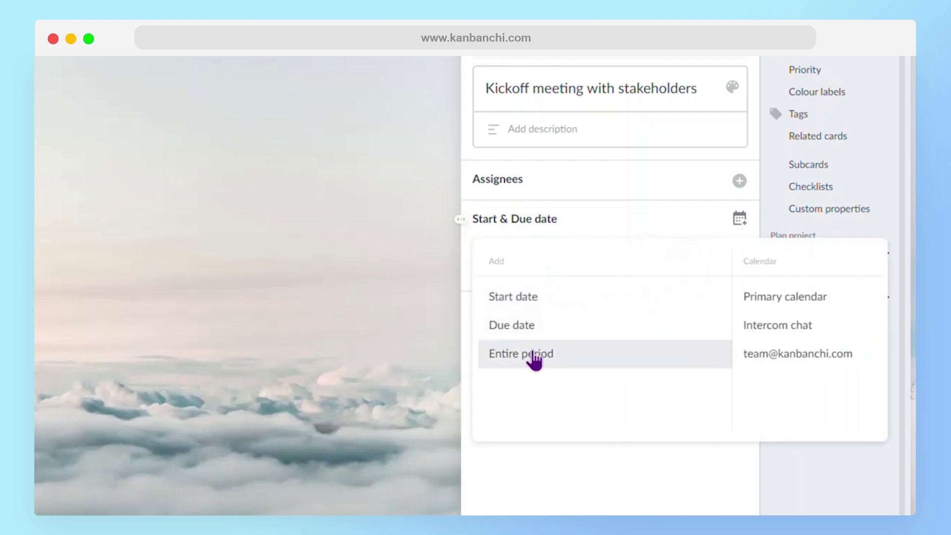
pyautogui.click(764, 298)
pyautogui.scroll(-3, 439, 341)
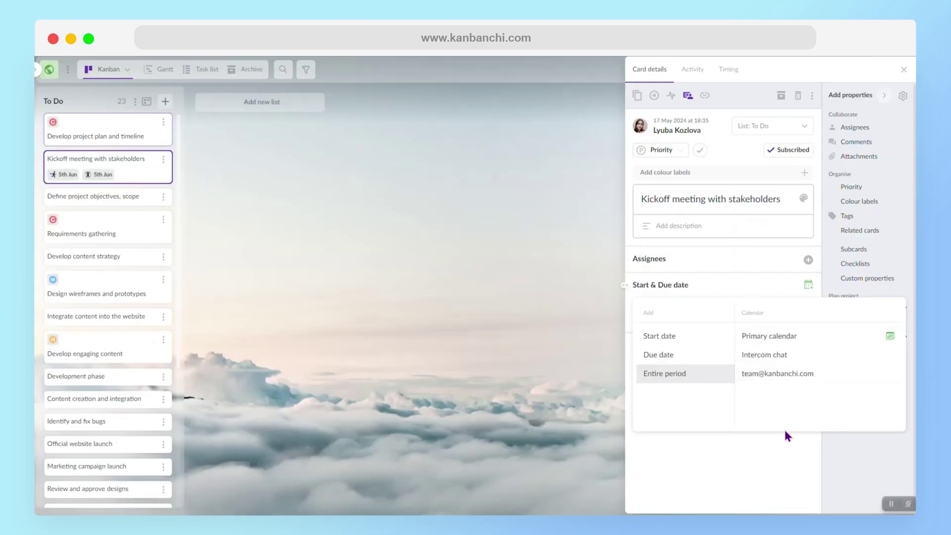
pyautogui.click(787, 436)
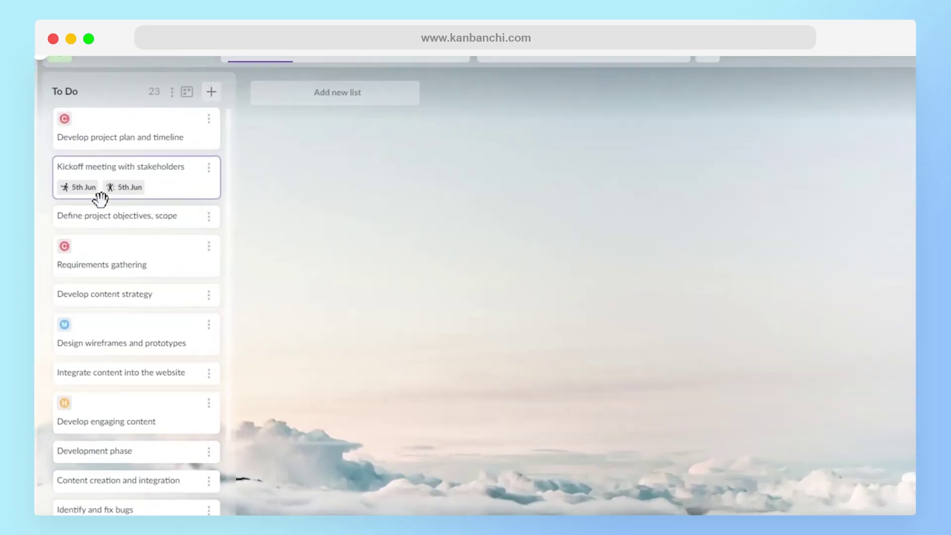
# Label Develop engaging content and Content creation and integration with the Content colour label
pyautogui.scroll(-2, 117, 317)
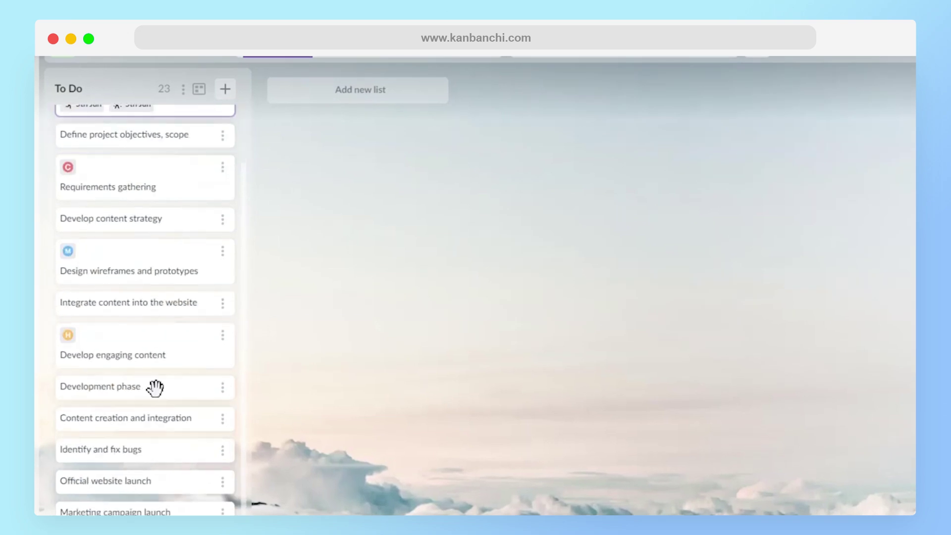
pyautogui.click(149, 342)
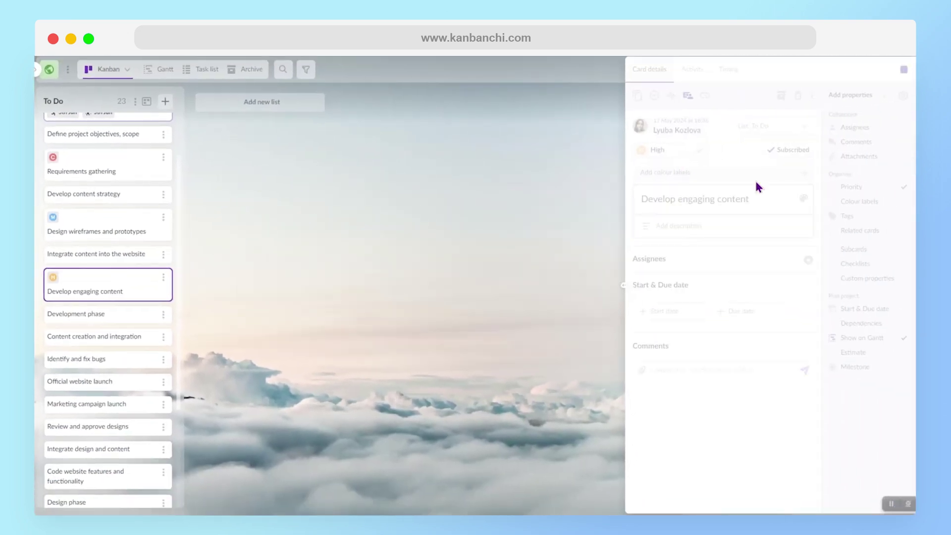
pyautogui.click(759, 175)
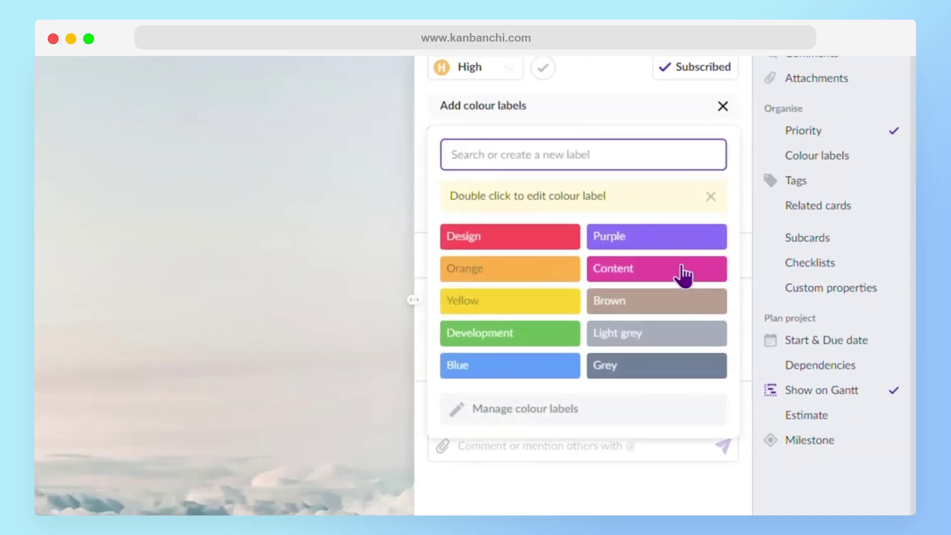
pyautogui.click(684, 274)
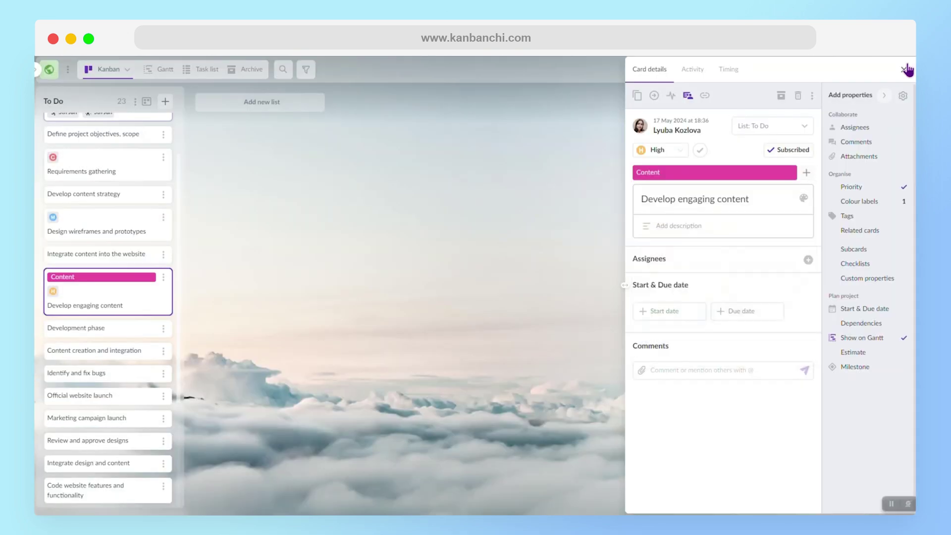
pyautogui.click(131, 378)
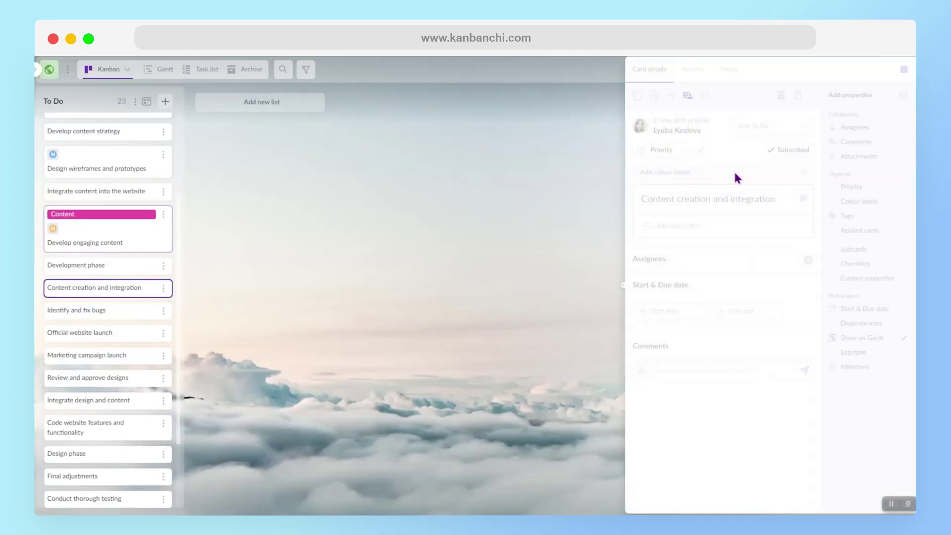
pyautogui.click(733, 173)
pyautogui.click(698, 270)
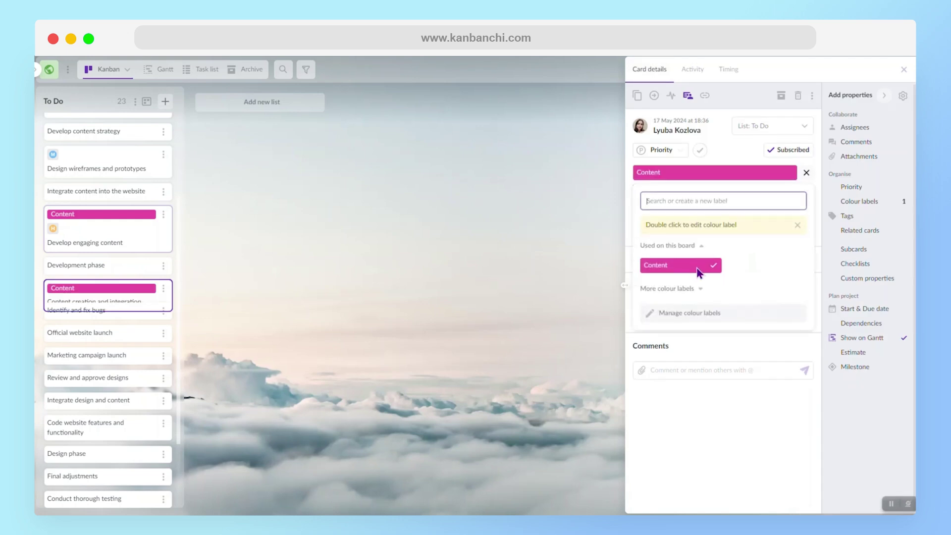
pyautogui.click(904, 70)
# Close the Development phase card details and review the labelled board
pyautogui.scroll(-3, 124, 247)
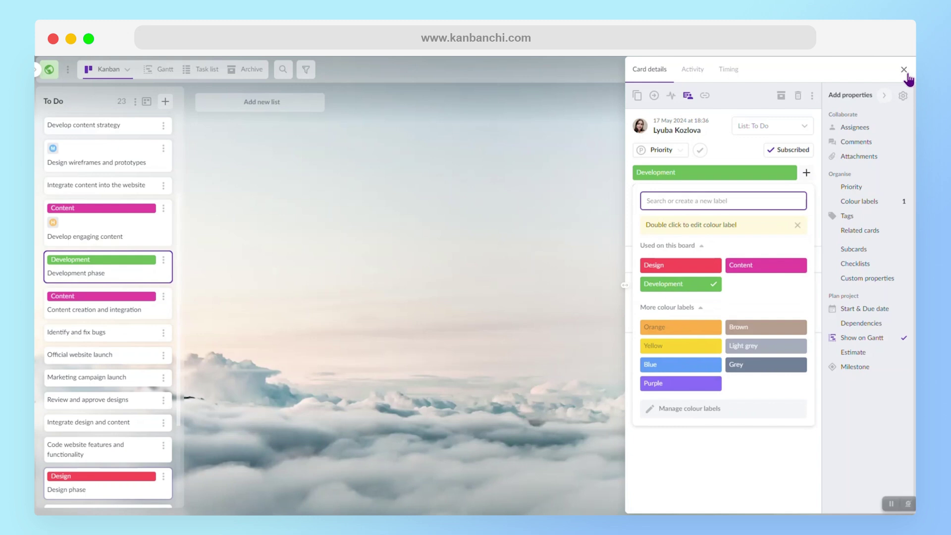
pyautogui.click(903, 69)
pyautogui.scroll(3, 153, 282)
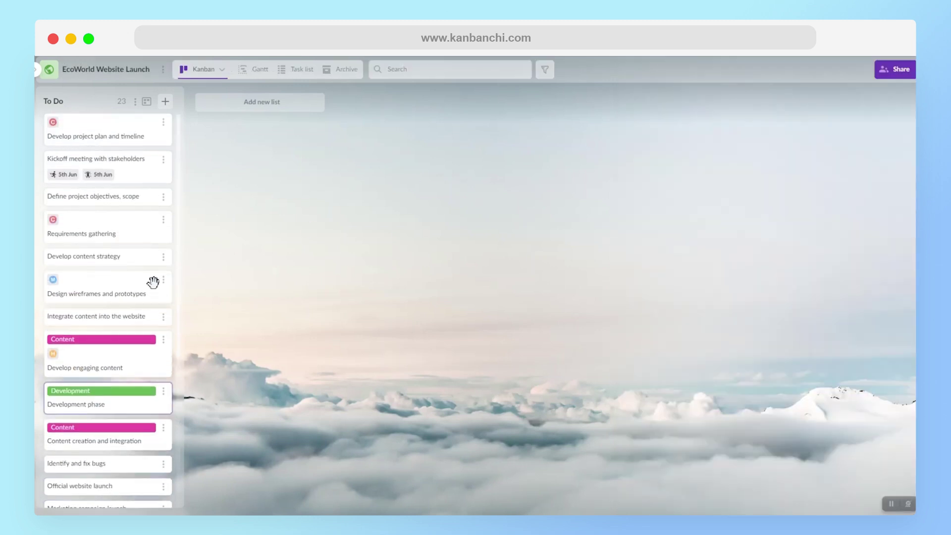
pyautogui.scroll(-3, 148, 297)
pyautogui.scroll(2, 192, 337)
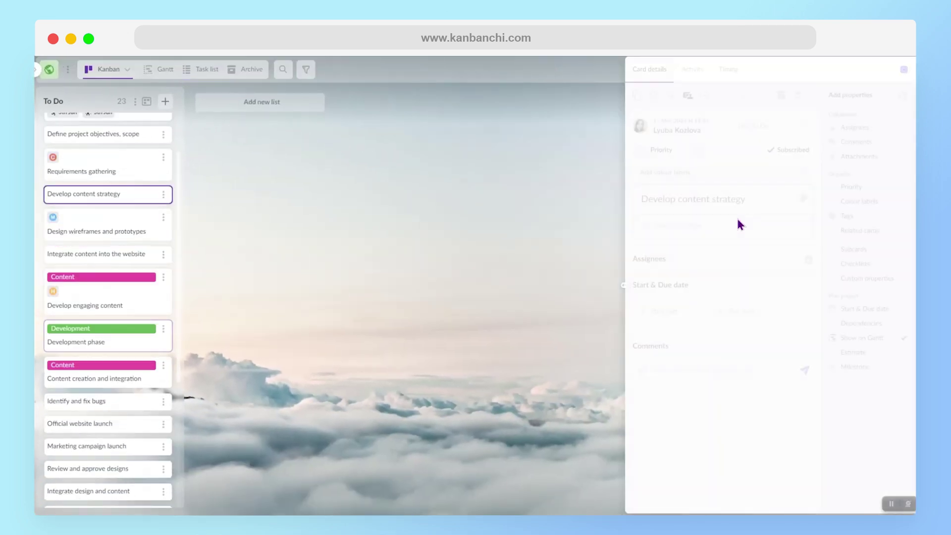
# Pick the light blue swatch from the Develop content strategy card's palette
pyautogui.click(804, 200)
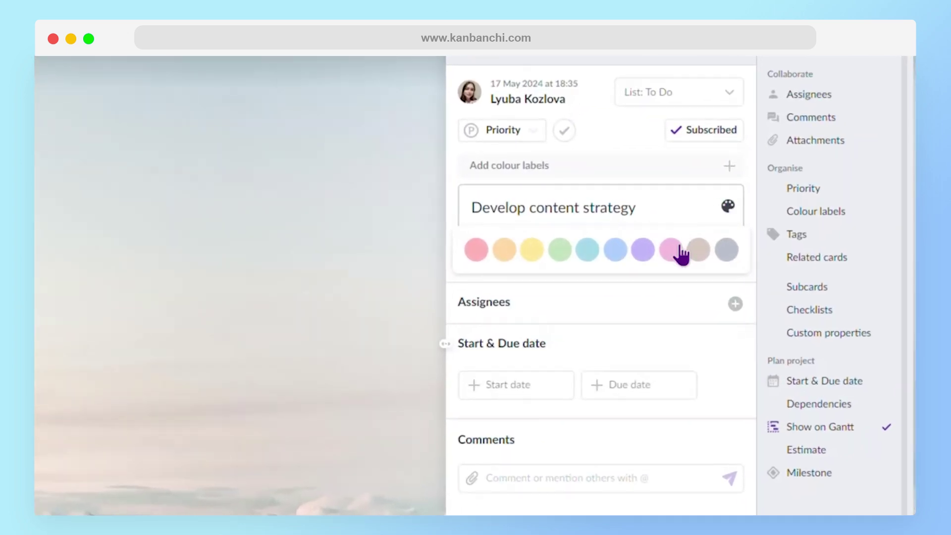
pyautogui.click(615, 250)
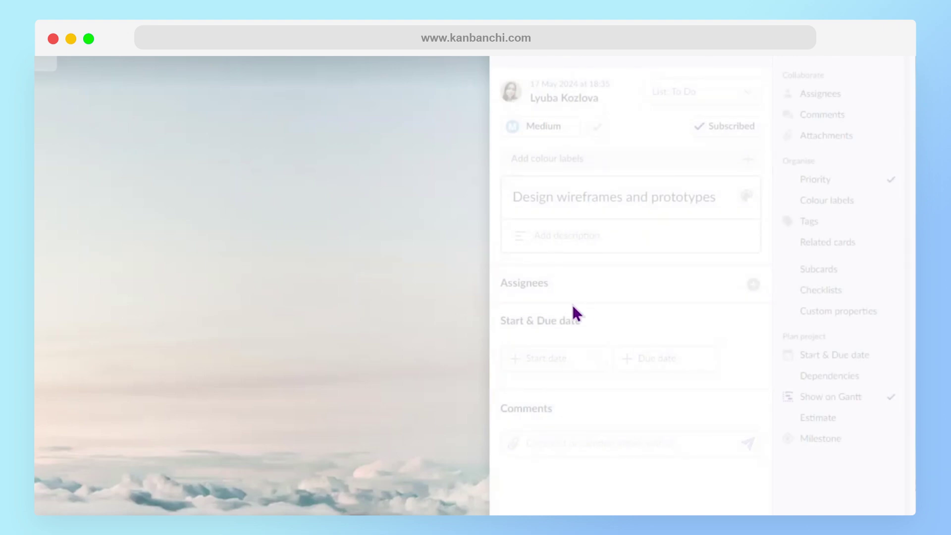
# Add a checklist with items 'prepare mockups' and 'share with the team'
pyautogui.click(821, 289)
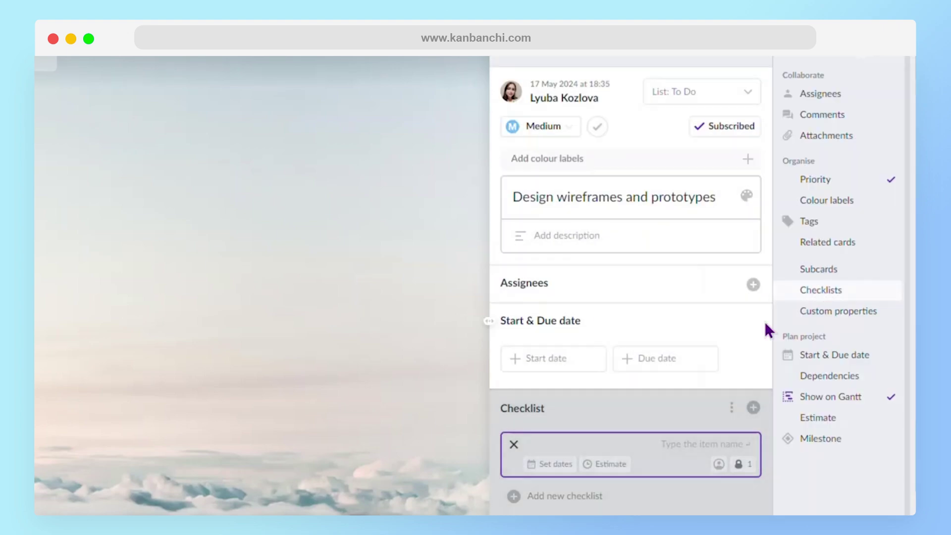
pyautogui.scroll(-3, 545, 416)
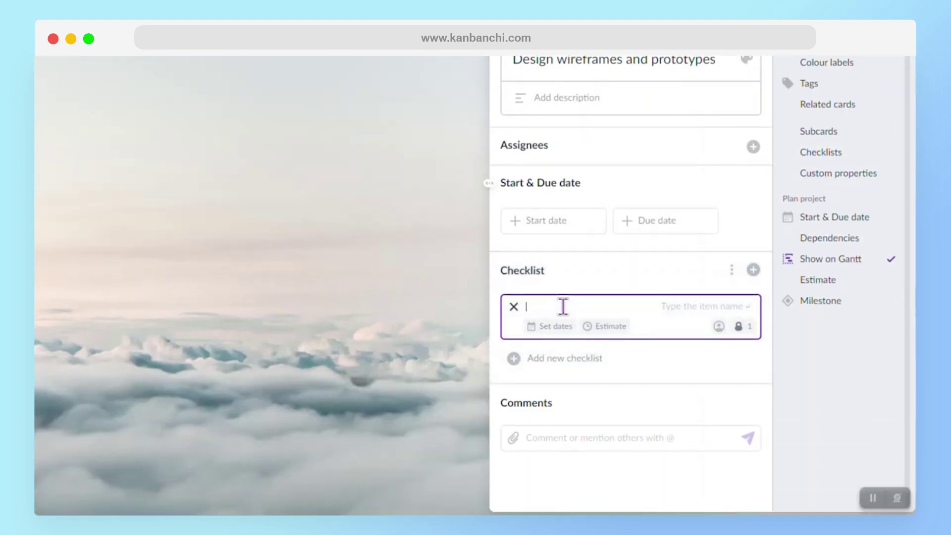
pyautogui.write('prepare mockups')
pyautogui.press('Return')
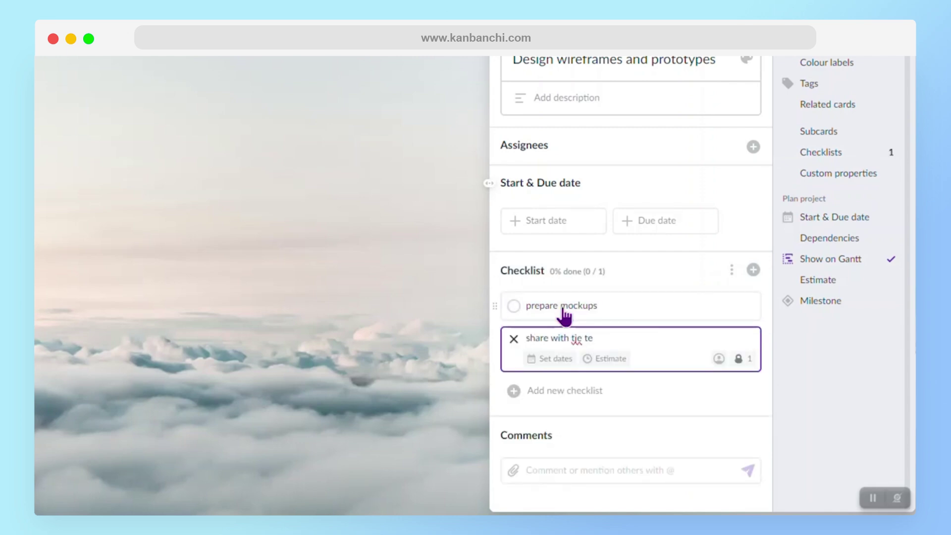
pyautogui.write('share with the team')
pyautogui.press('Return')
# Rename the second item to 'team review' and add 'approval' as the third item
pyautogui.click(612, 341)
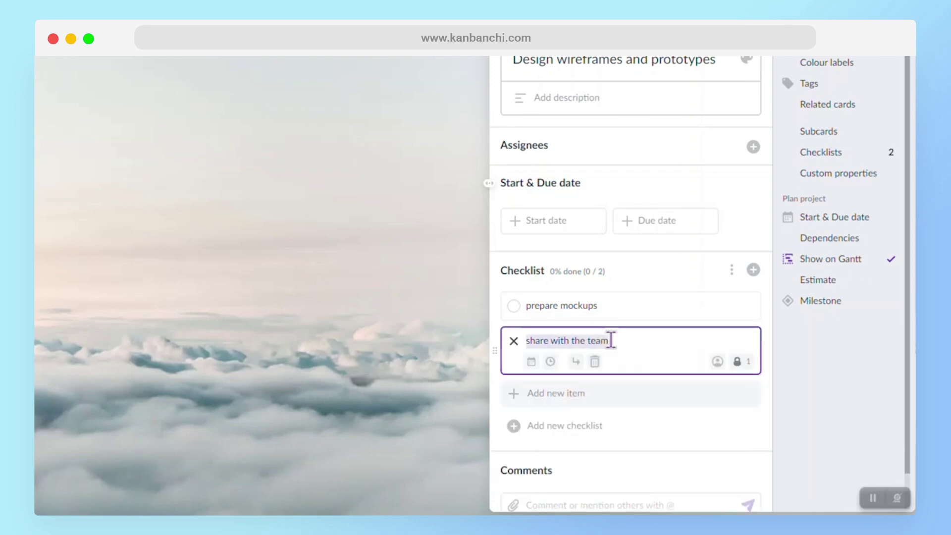
pyautogui.press('BackSpace')
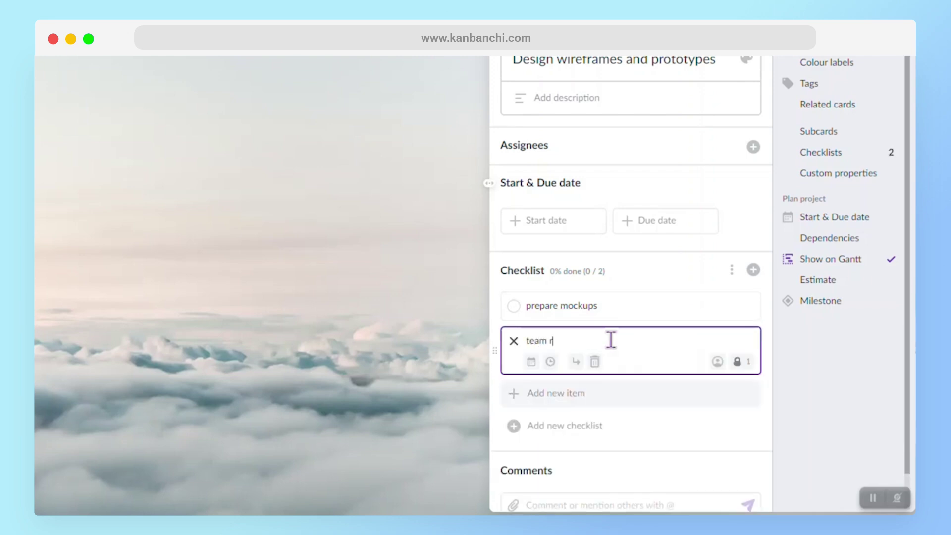
pyautogui.click(584, 395)
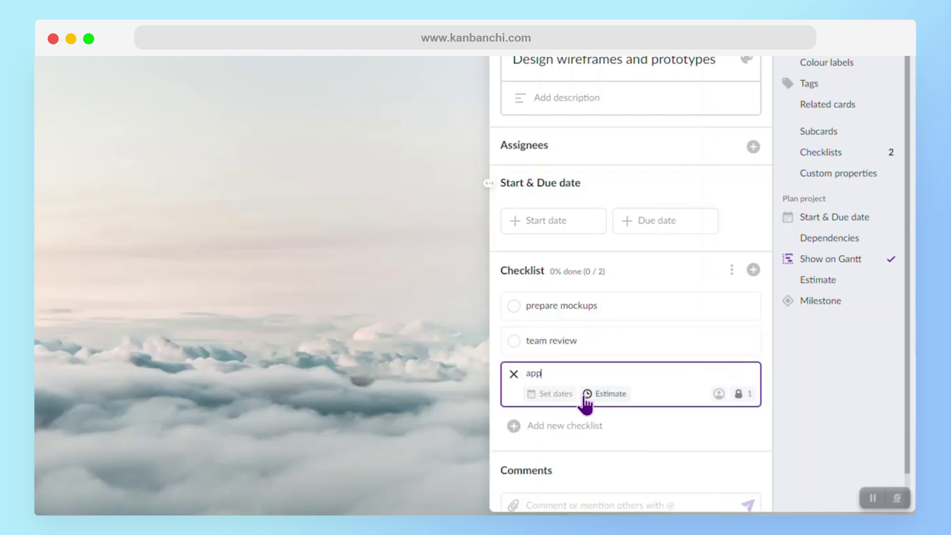
pyautogui.press('Return')
pyautogui.click(807, 365)
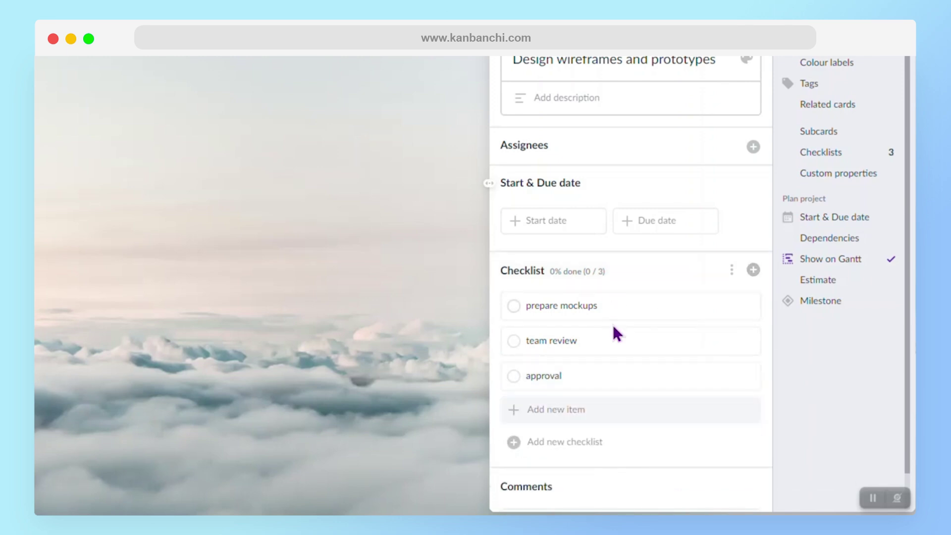
# Give the prepare mockups checklist item a weight of 10
pyautogui.click(617, 303)
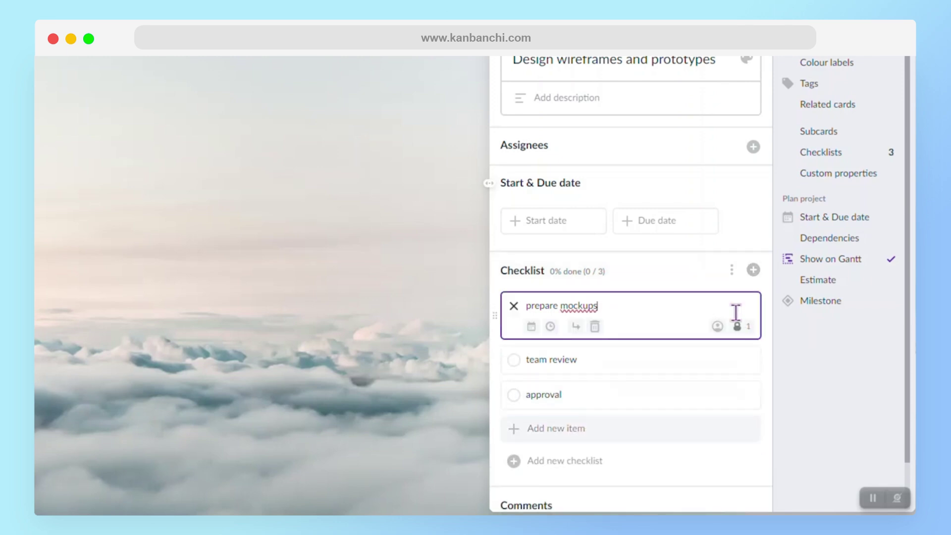
pyautogui.click(749, 328)
pyautogui.scroll(-2, 734, 399)
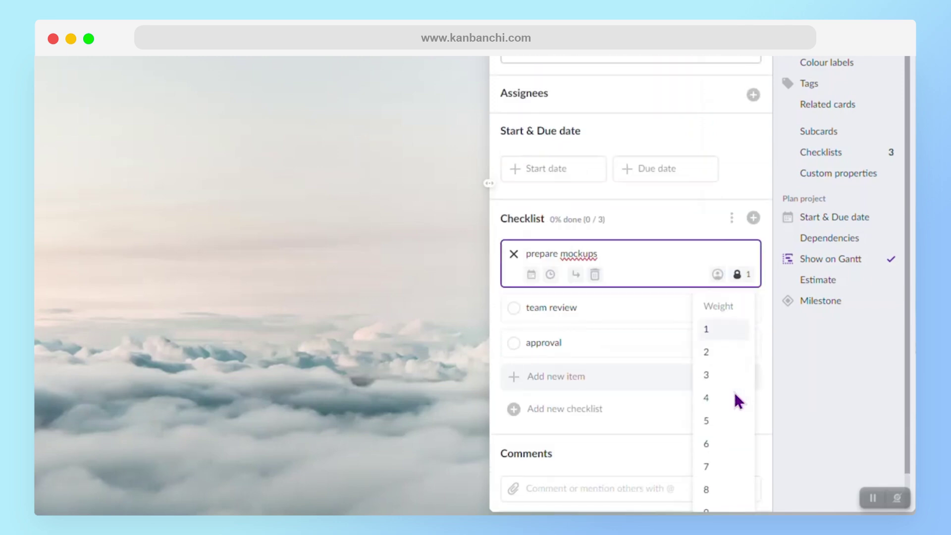
pyautogui.click(722, 500)
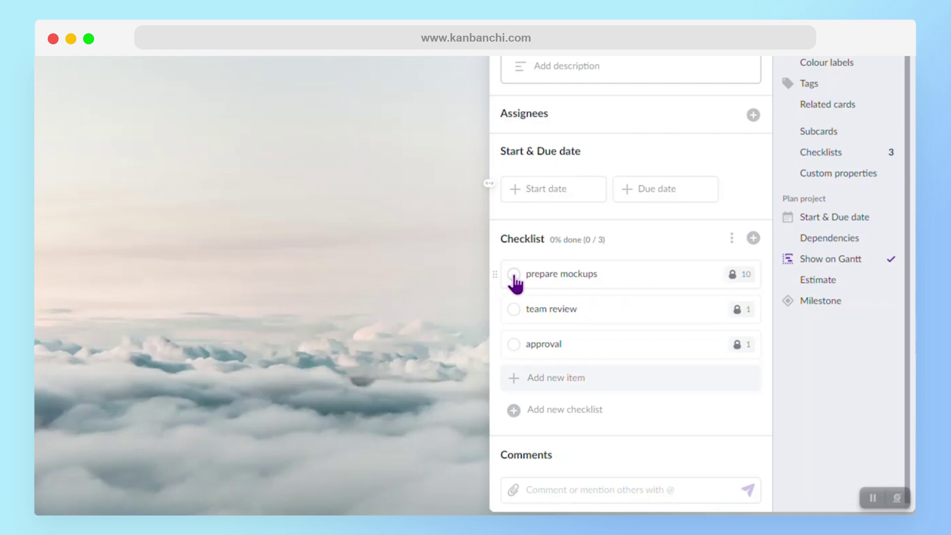
pyautogui.scroll(5, 580, 341)
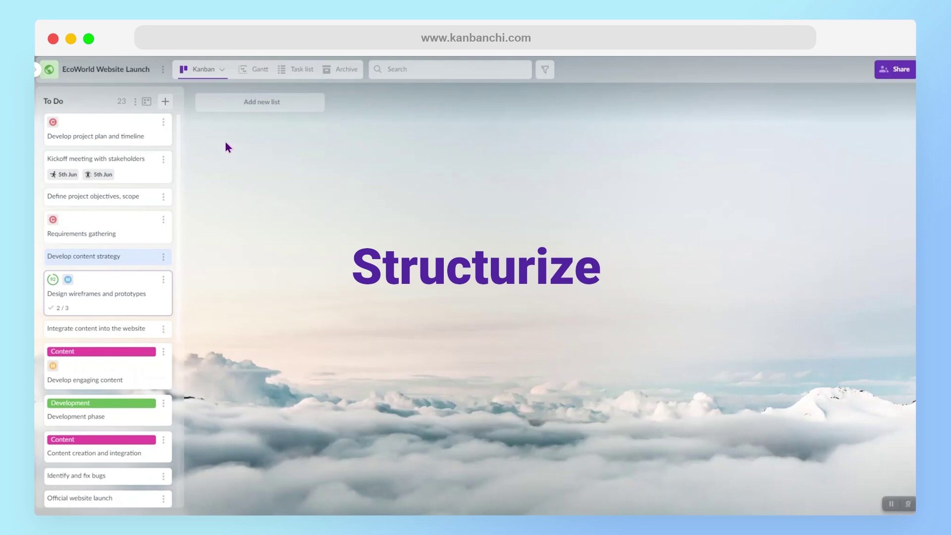
# Add new lists named Initiation, Planning and Execution
pyautogui.click(261, 102)
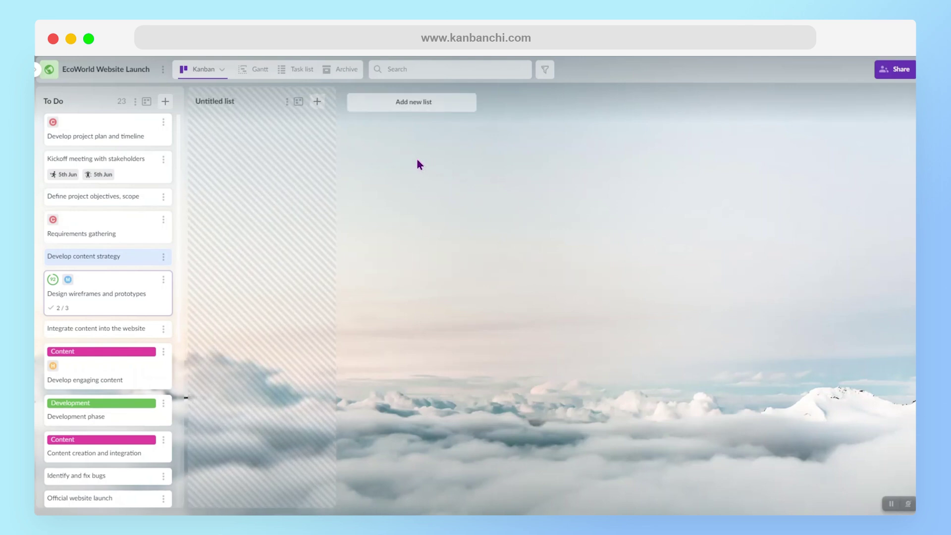
pyautogui.click(232, 103)
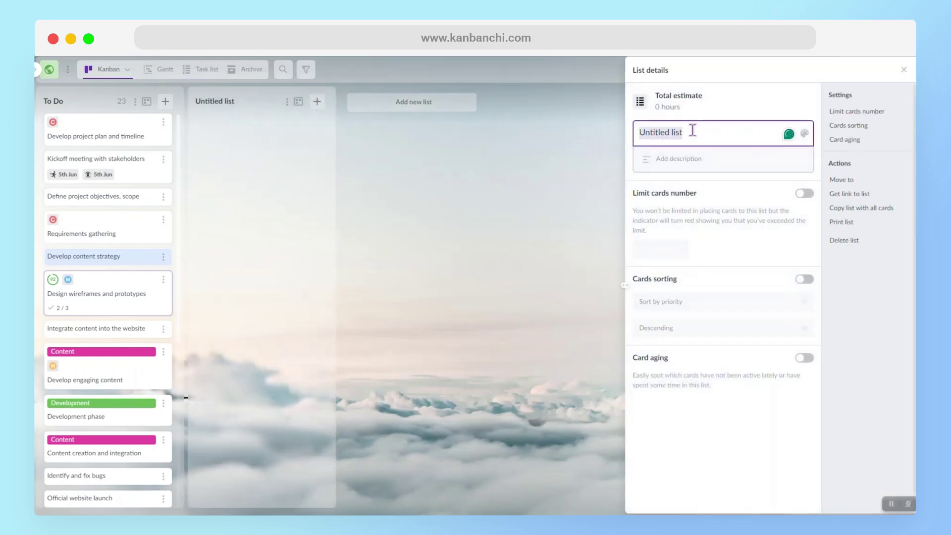
pyautogui.write('Initiation')
pyautogui.press('Return')
pyautogui.click(375, 102)
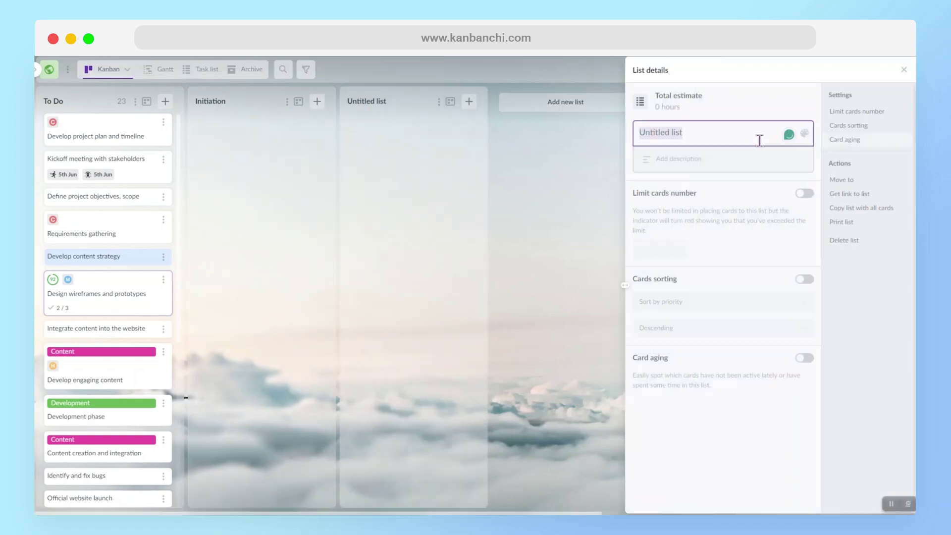
pyautogui.write('Plani')
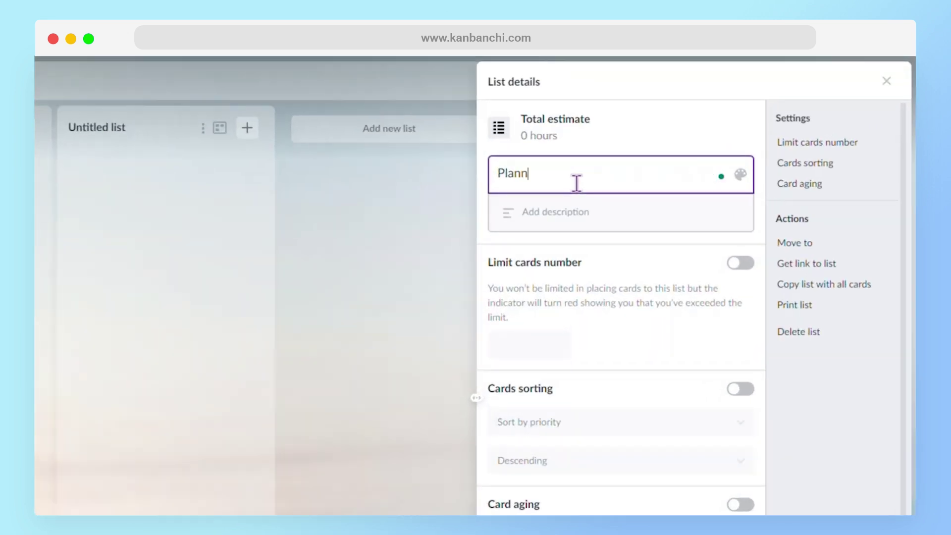
pyautogui.write('ing')
pyautogui.press('Return')
pyautogui.click(367, 126)
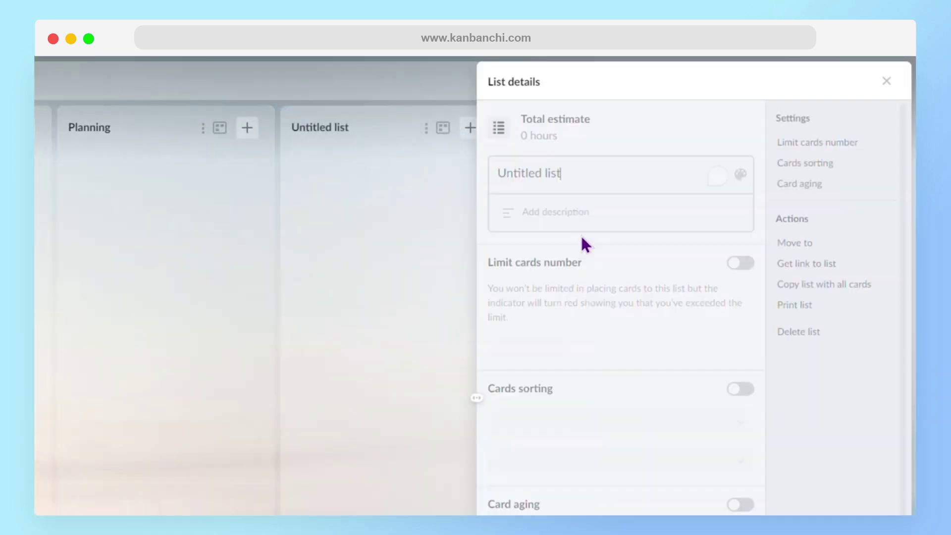
pyautogui.write('Execution')
pyautogui.press('Return')
# Add Testing and Launch lists, plus one more new list ready for naming
pyautogui.click(887, 81)
pyautogui.click(827, 128)
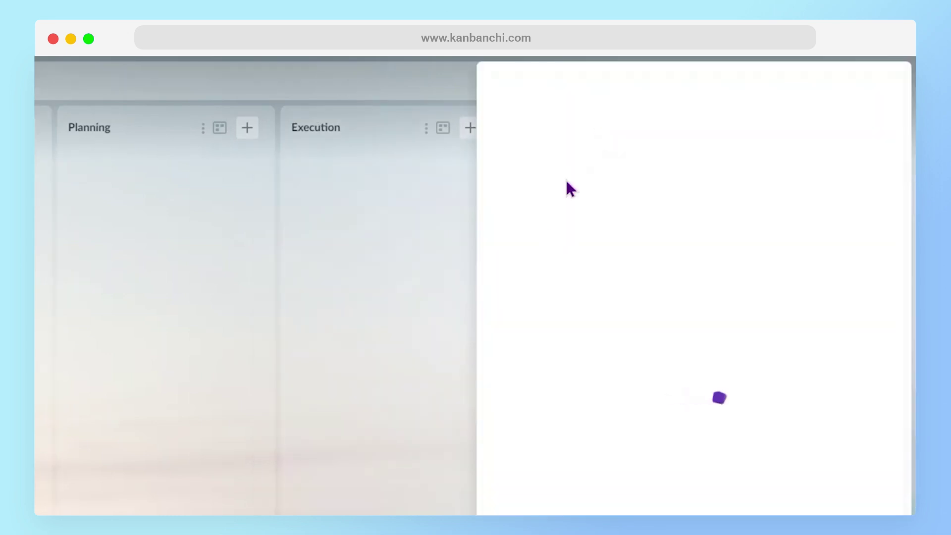
pyautogui.write('Testing')
pyautogui.press('Return')
pyautogui.click(886, 80)
pyautogui.click(774, 127)
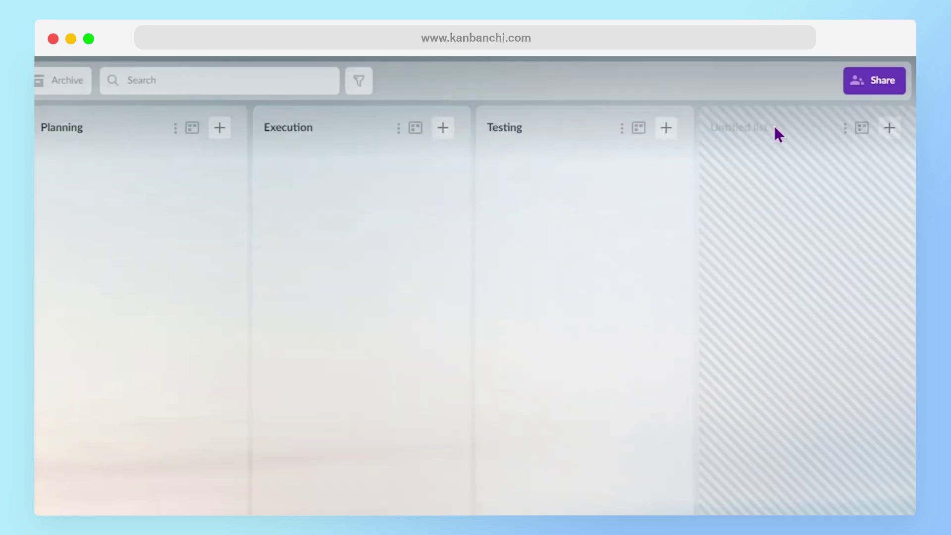
pyautogui.write('Launch')
pyautogui.click(887, 80)
pyautogui.click(776, 127)
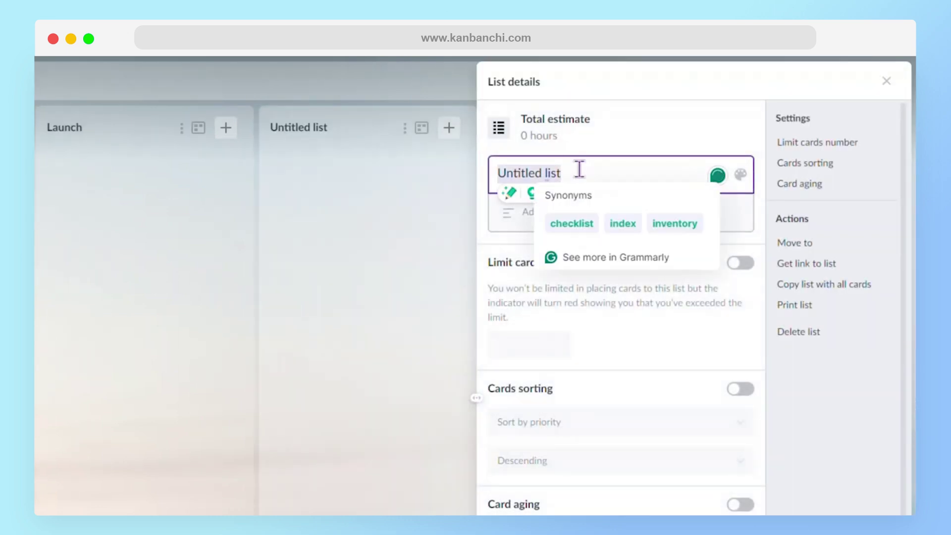
# Name the last list Closure; move Kickoff and objectives to Initiation, two content cards to Execution
pyautogui.write('Closure')
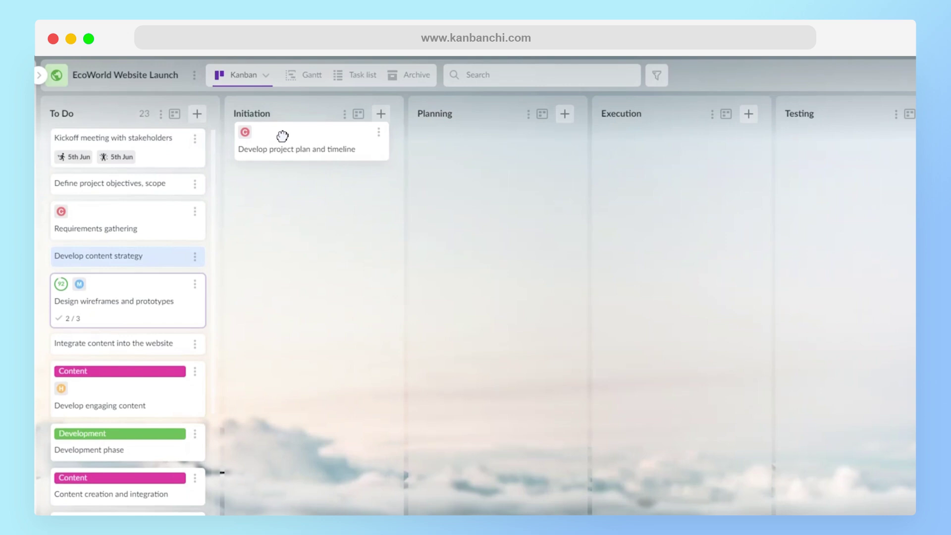
pyautogui.moveTo(106, 136); pyautogui.dragTo(406, 246)
pyautogui.moveTo(193, 171); pyautogui.dragTo(391, 292)
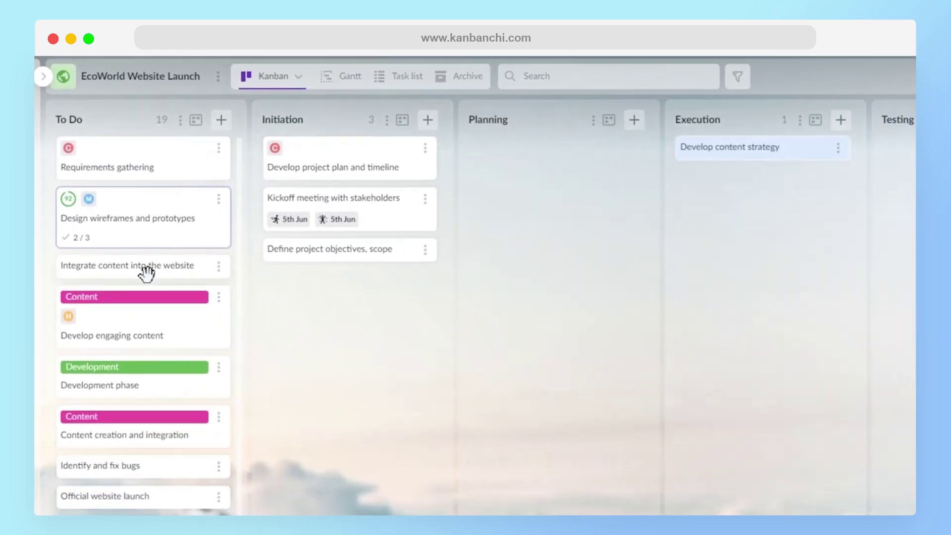
pyautogui.moveTo(146, 273); pyautogui.dragTo(743, 246)
pyautogui.moveTo(112, 327); pyautogui.dragTo(563, 187)
# Move bug fixing to Testing, wireframes to Execution, objectives and Requirements gathering to Planning
pyautogui.moveTo(100, 466); pyautogui.dragTo(696, 214)
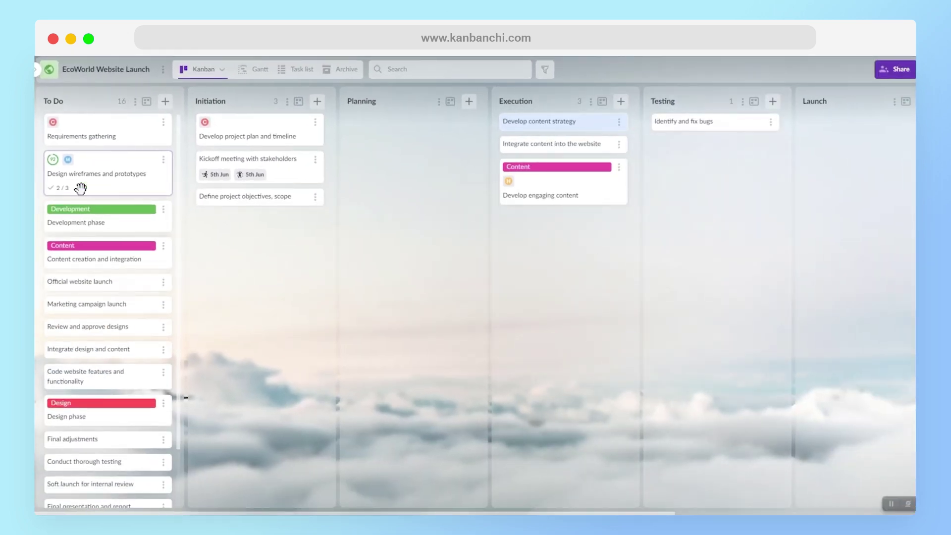
pyautogui.moveTo(97, 158); pyautogui.dragTo(585, 285)
pyautogui.moveTo(254, 195); pyautogui.dragTo(411, 124)
pyautogui.moveTo(99, 133); pyautogui.dragTo(438, 180)
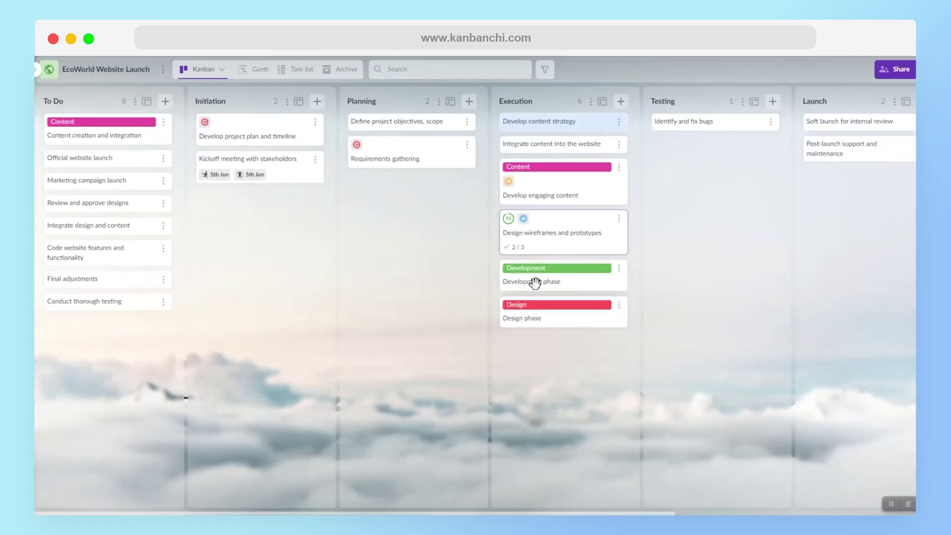
# Add the team member as assignee on the 'Development phase' and 'Integrate content into the website' cards
pyautogui.click(535, 283)
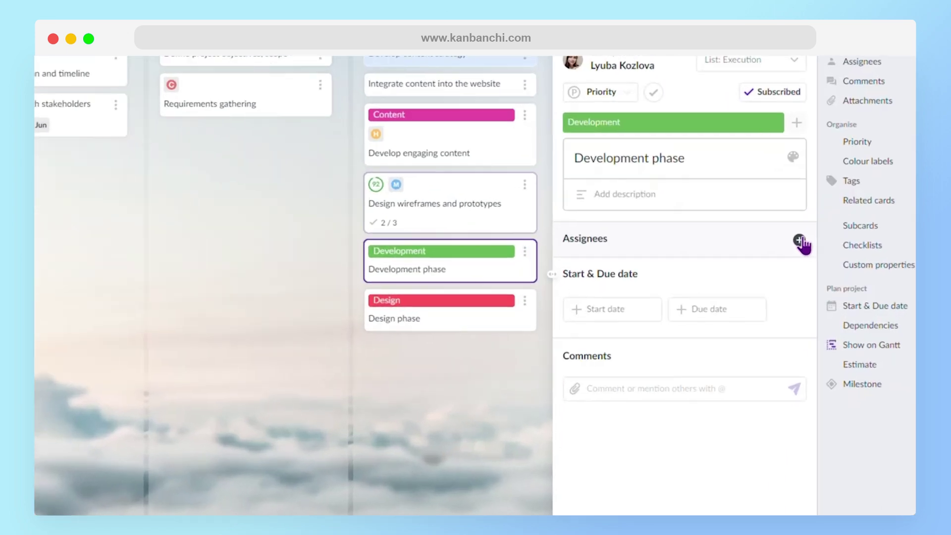
pyautogui.click(800, 242)
pyautogui.click(620, 329)
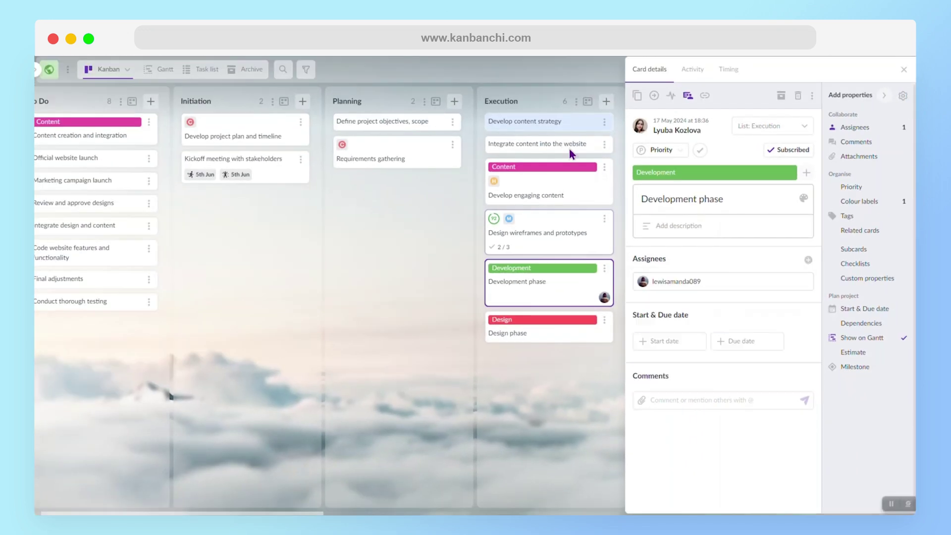
pyautogui.click(570, 148)
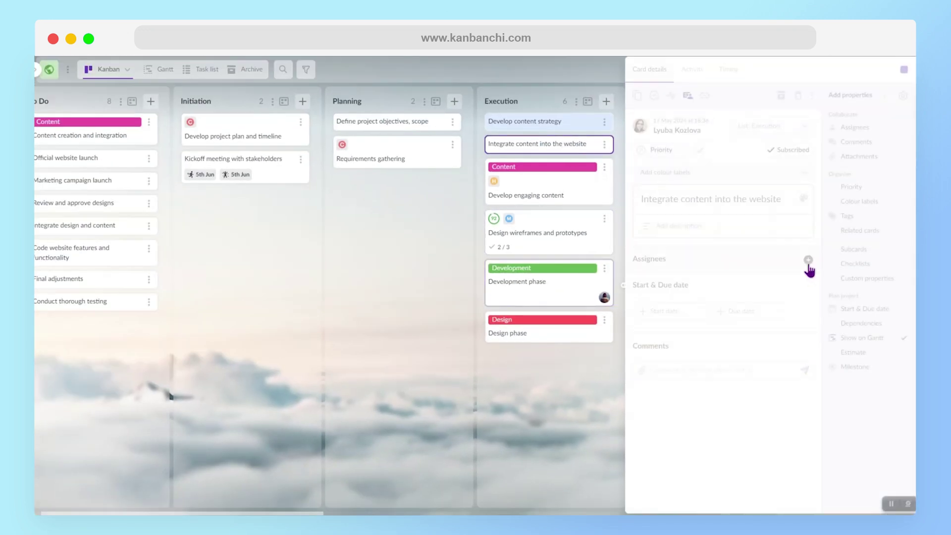
pyautogui.click(808, 259)
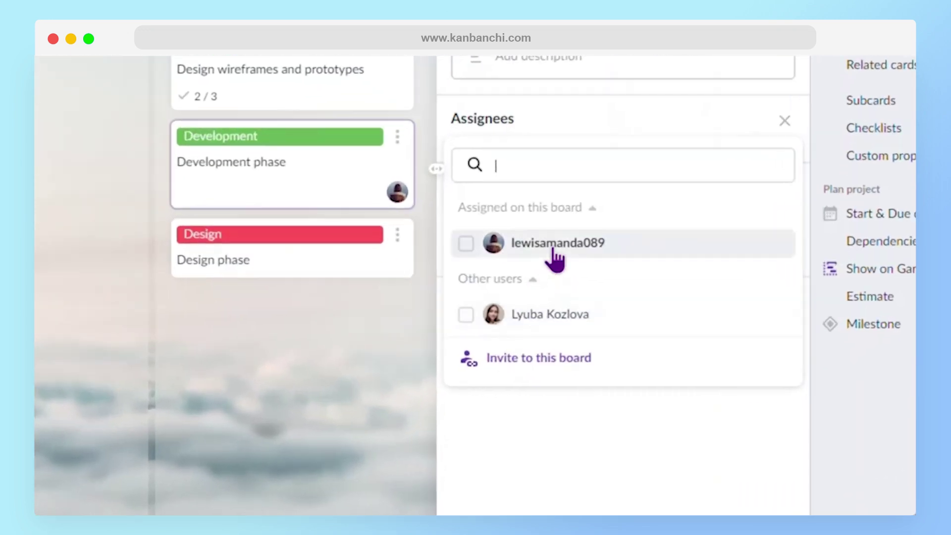
pyautogui.click(553, 250)
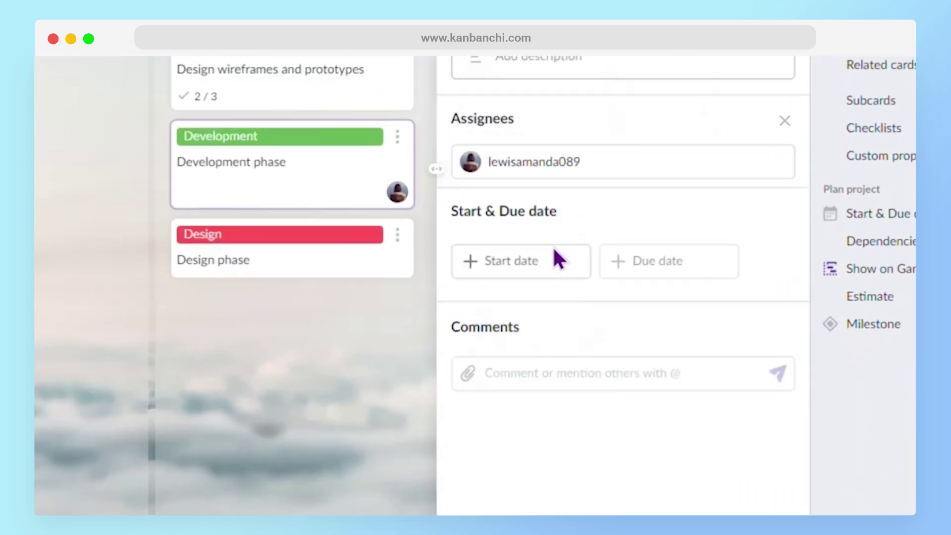
pyautogui.click(70, 149)
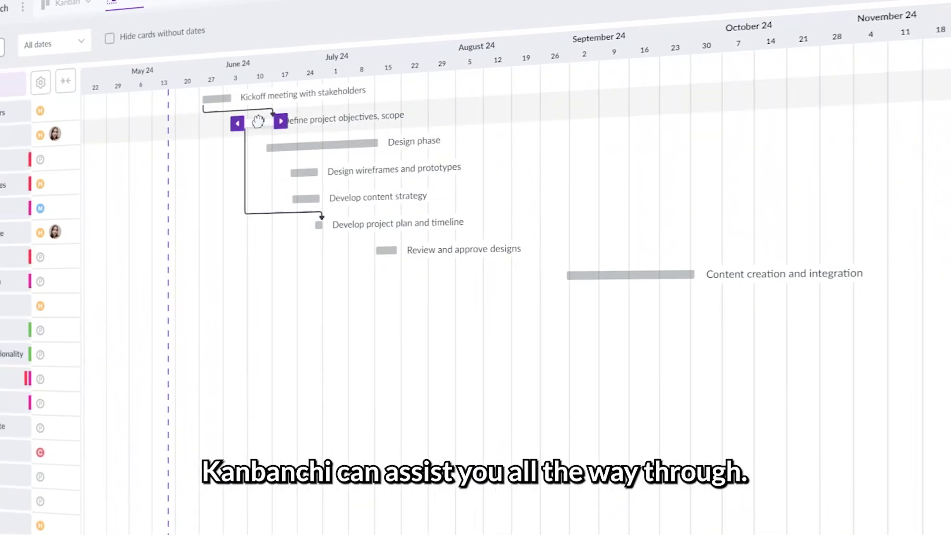
# Drag the 'Define project objectives, scope' Gantt bar to a later date
pyautogui.moveTo(231, 122); pyautogui.dragTo(389, 110)
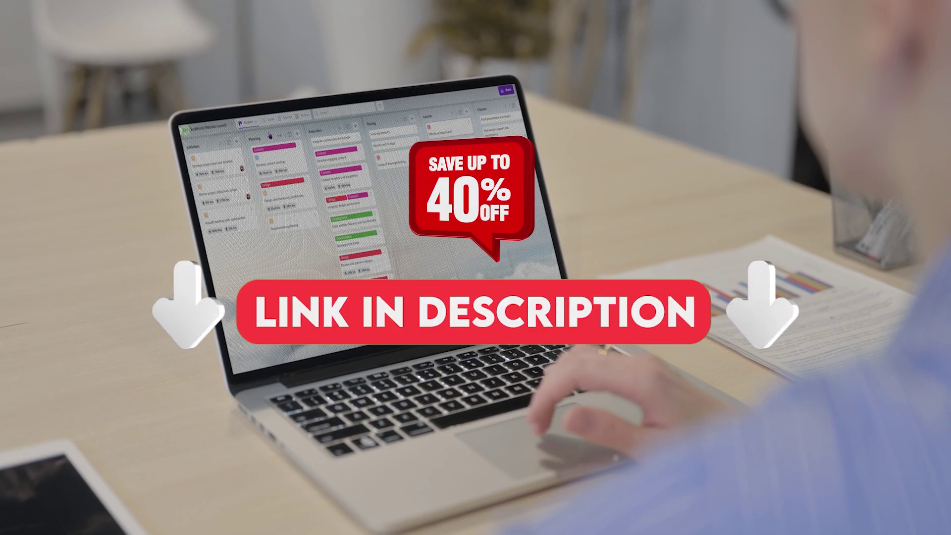
pyautogui.click(255, 122)
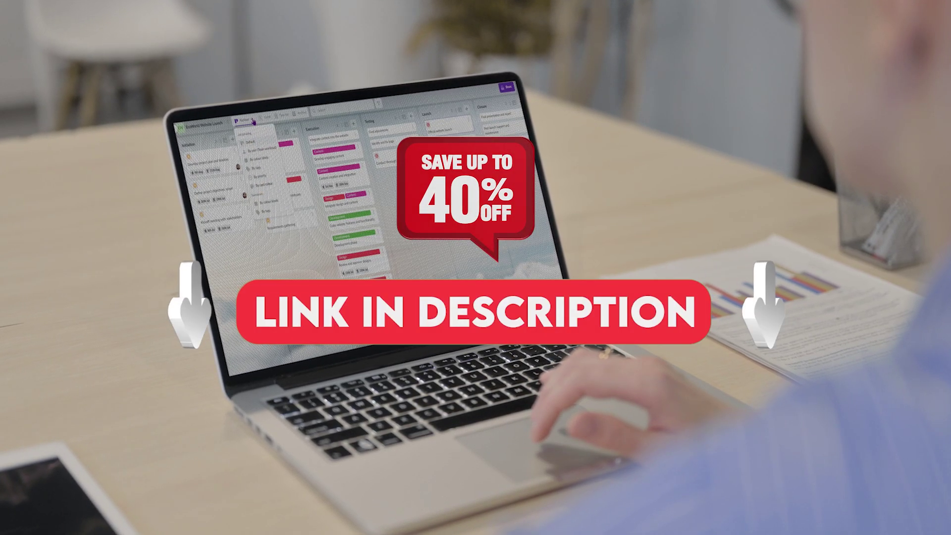